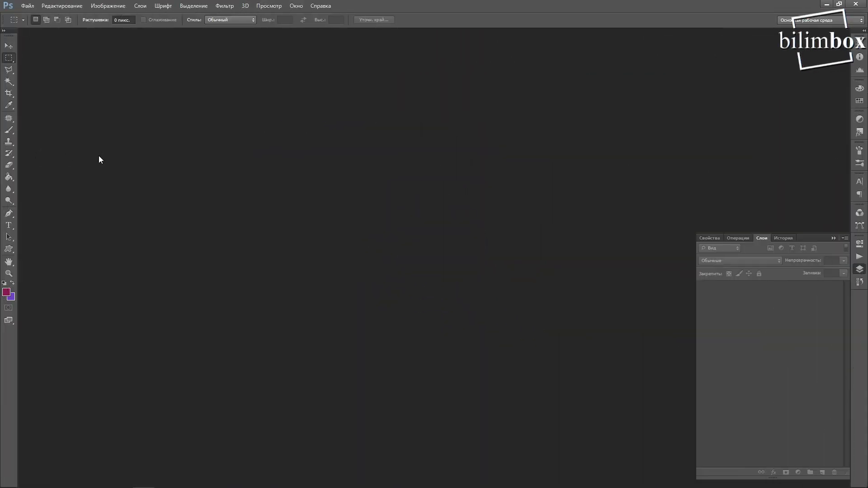
{"action": "left_click", "coordinate": [27, 6]}
{"action": "left_click", "coordinate": [31, 23]}
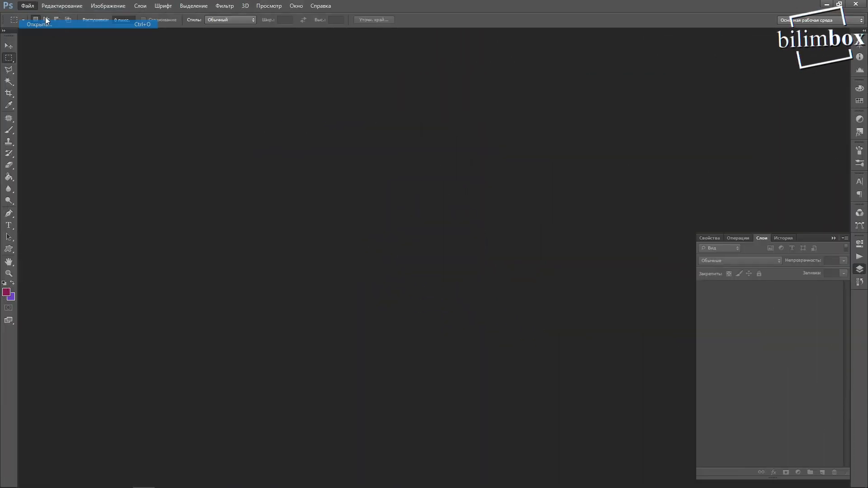
{"action": "left_click", "coordinate": [566, 66]}
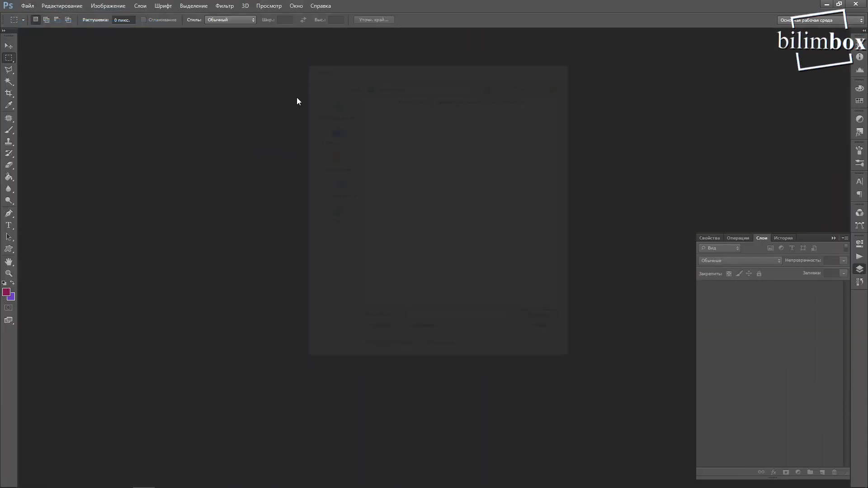
- Create a new 800 × 600 pixel document at 72 pixels/inch in 16-bit RGB with a white background
{"action": "left_click", "coordinate": [27, 5]}
{"action": "left_click", "coordinate": [37, 16]}
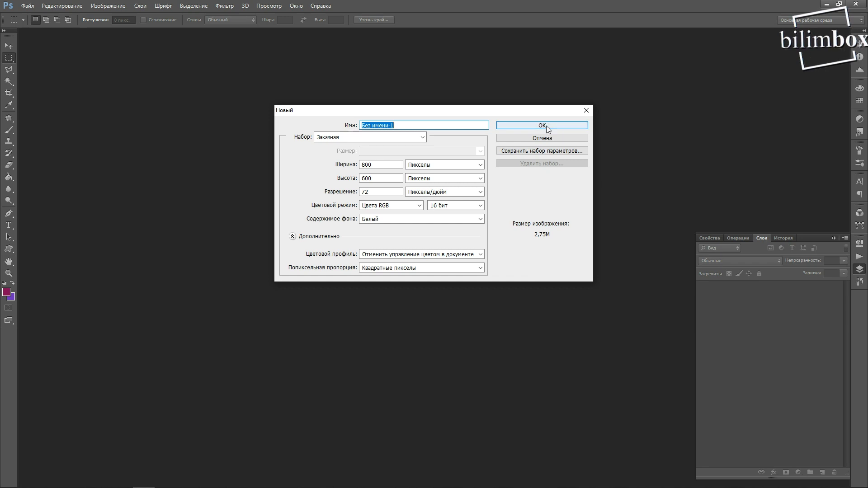
{"action": "left_click", "coordinate": [547, 126]}
{"action": "scroll", "coordinate": [516, 188], "scroll_direction": "down", "scroll_amount": 3}
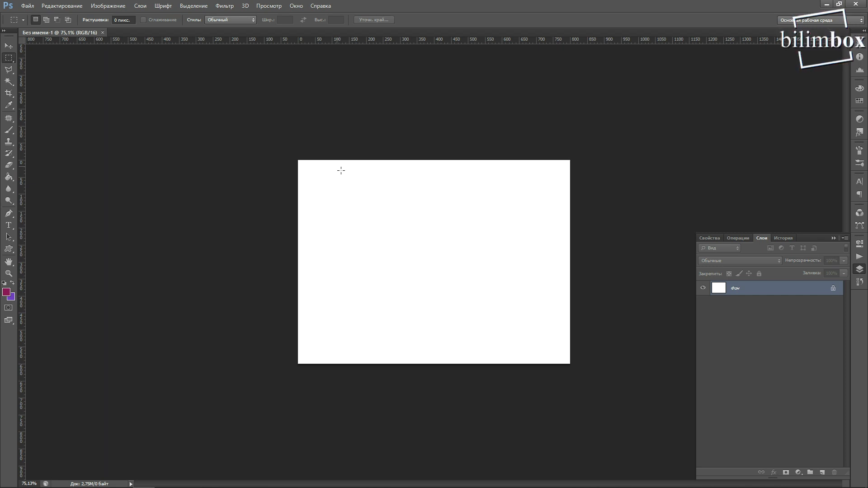
- Try out rectangular marquee selections of increasing size on the canvas, ending with one that covers the whole canvas
{"action": "left_click_drag", "start_coordinate": [9, 58], "coordinate": [47, 72]}
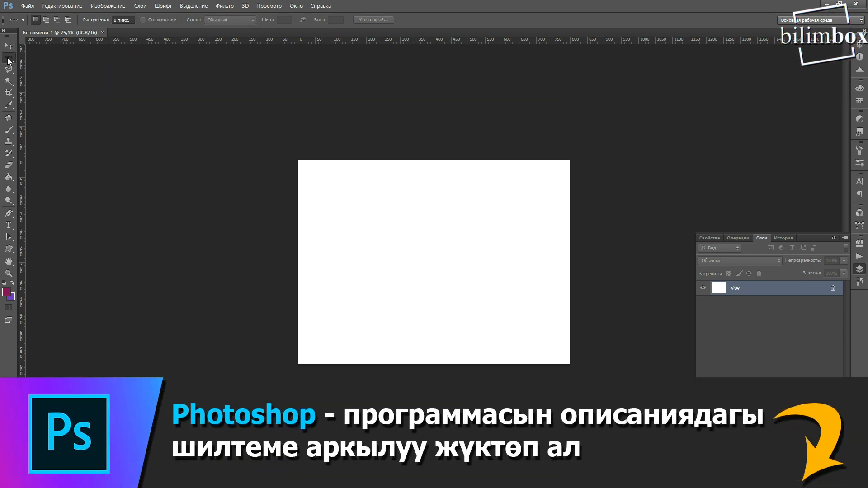
{"action": "left_click", "coordinate": [7, 59]}
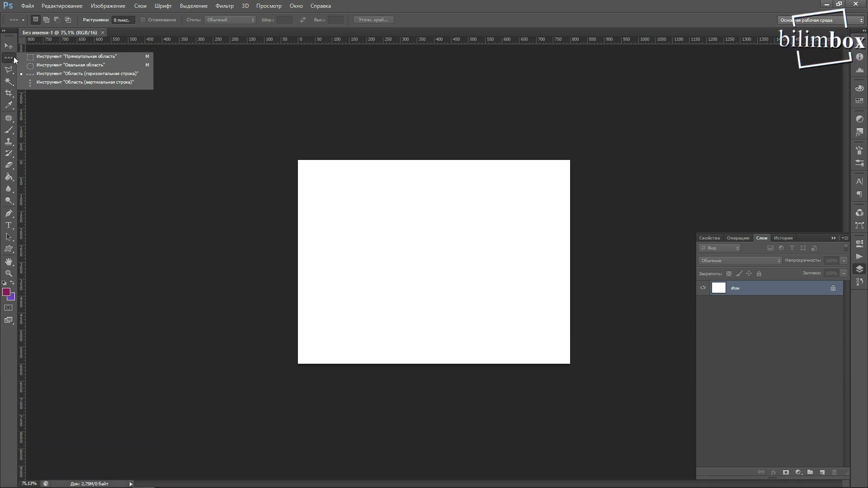
{"action": "left_click", "coordinate": [46, 58]}
{"action": "mouse_move", "coordinate": [357, 183]}
{"action": "left_mouse_down"}
{"action": "mouse_move", "coordinate": [490, 287]}
{"action": "mouse_move", "coordinate": [479, 272]}
{"action": "left_mouse_up"}
{"action": "mouse_move", "coordinate": [378, 196]}
{"action": "left_mouse_down"}
{"action": "mouse_move", "coordinate": [443, 289]}
{"action": "mouse_move", "coordinate": [369, 205]}
{"action": "mouse_move", "coordinate": [473, 289]}
{"action": "left_mouse_up"}
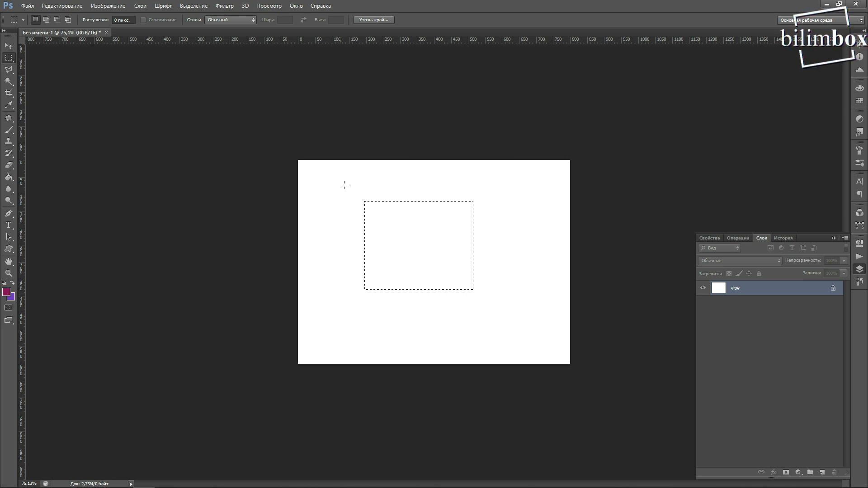
{"action": "left_click_drag", "start_coordinate": [327, 178], "coordinate": [525, 334]}
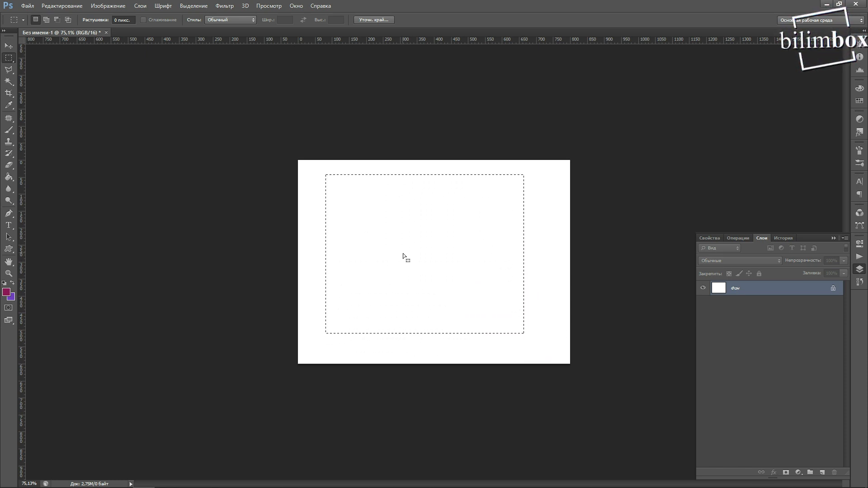
{"action": "left_click_drag", "start_coordinate": [300, 162], "coordinate": [569, 359]}
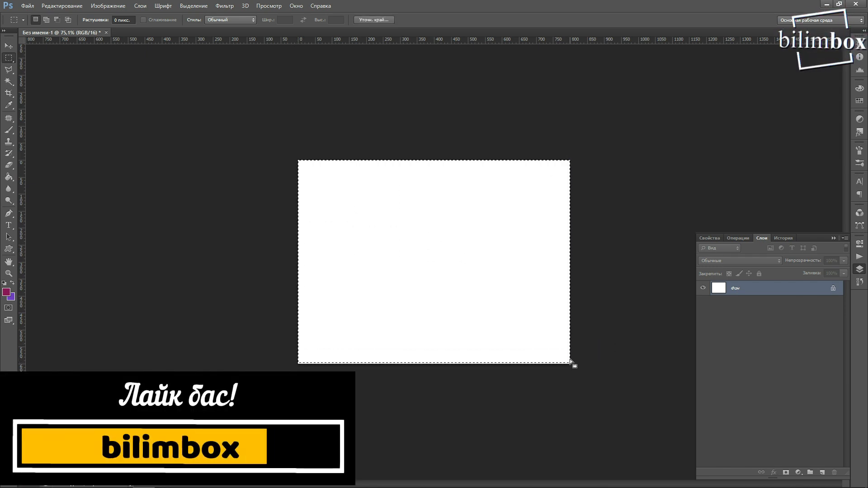
- Fill a rectangular selection in the middle of the canvas with the magenta foreground colour and deselect it
{"action": "left_click", "coordinate": [356, 205]}
{"action": "left_click_drag", "start_coordinate": [352, 200], "coordinate": [514, 325]}
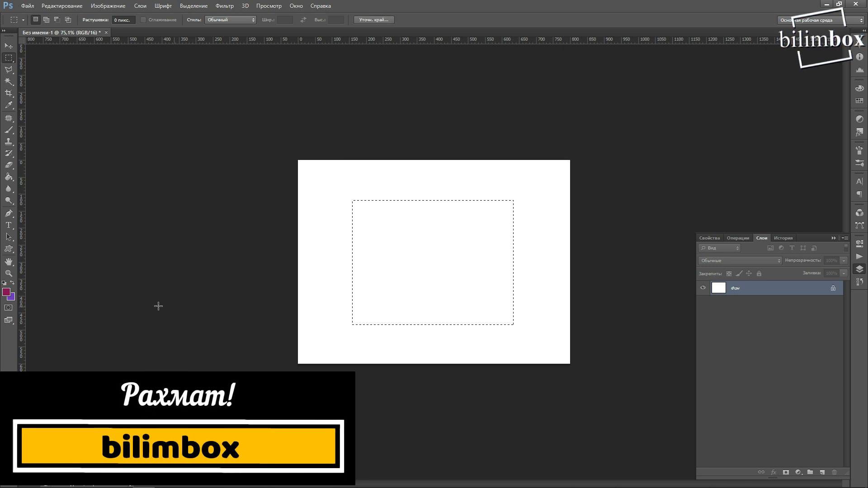
{"action": "left_click", "coordinate": [8, 176]}
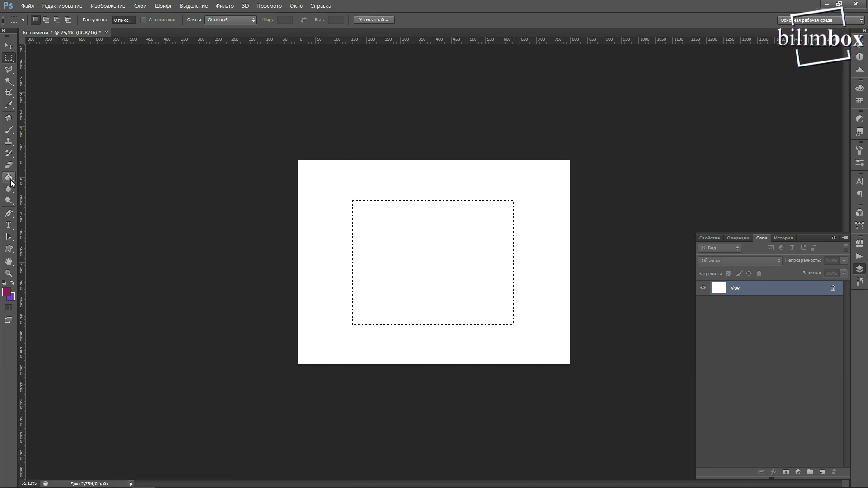
{"action": "left_click", "coordinate": [413, 291]}
{"action": "left_click", "coordinate": [8, 57]}
{"action": "left_click", "coordinate": [490, 261]}
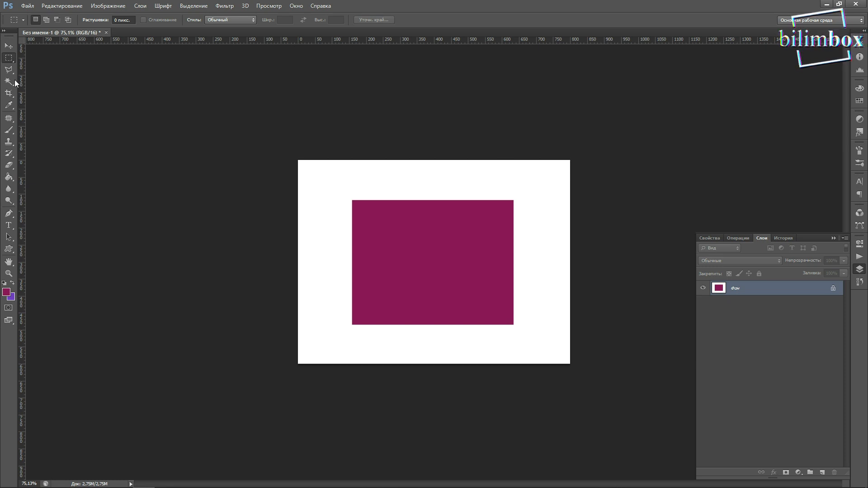
- Select the upper half of the magenta rectangle with a slight margin, fill it with the foreground colour and deselect
{"action": "left_click_drag", "start_coordinate": [348, 194], "coordinate": [516, 259]}
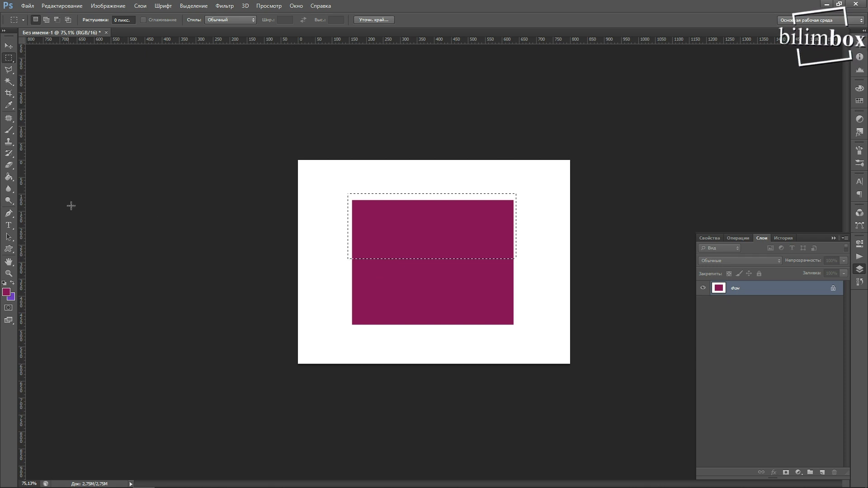
{"action": "left_click", "coordinate": [9, 176]}
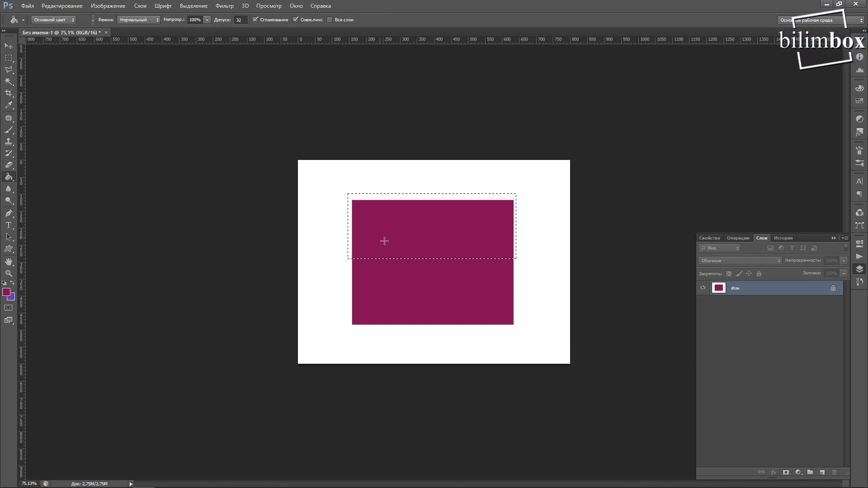
{"action": "left_click", "coordinate": [416, 197]}
{"action": "left_click", "coordinate": [448, 238]}
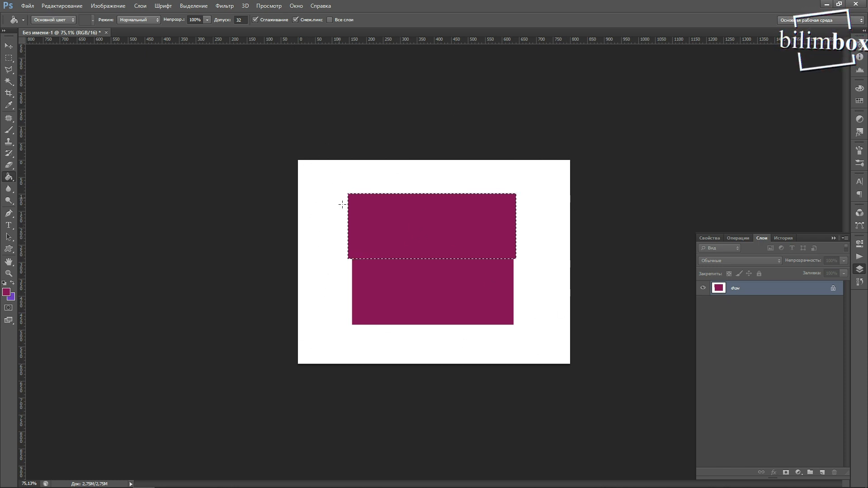
{"action": "left_click", "coordinate": [406, 227]}
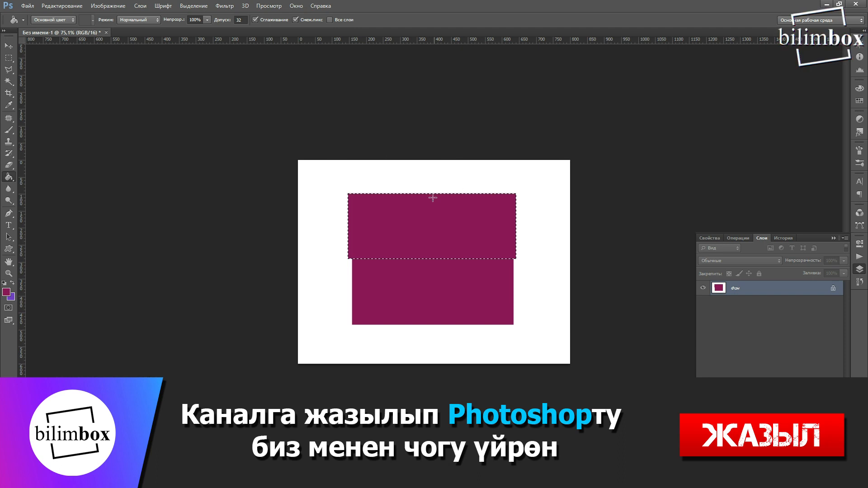
{"action": "left_click", "coordinate": [434, 300]}
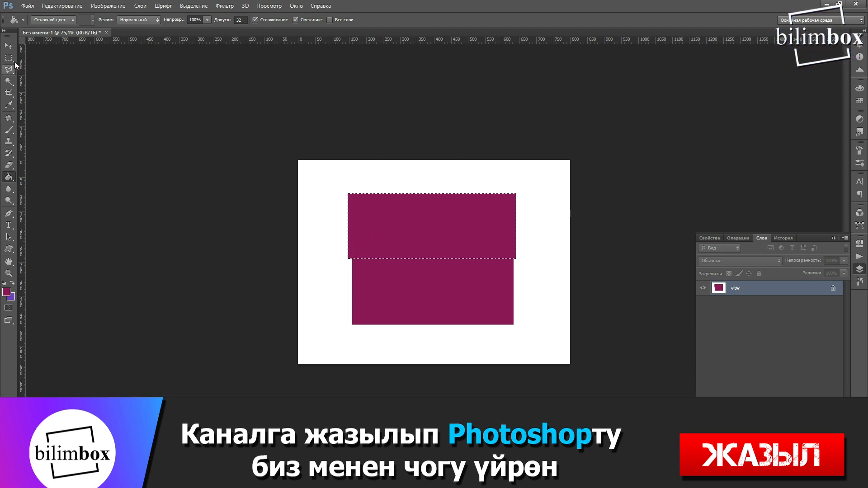
{"action": "left_click", "coordinate": [10, 59]}
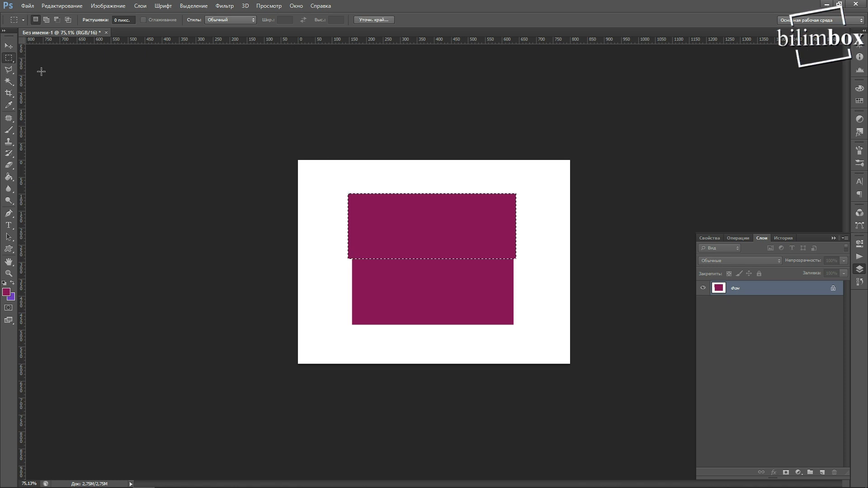
{"action": "left_click_drag", "start_coordinate": [390, 215], "coordinate": [350, 233]}
{"action": "left_click", "coordinate": [406, 245]}
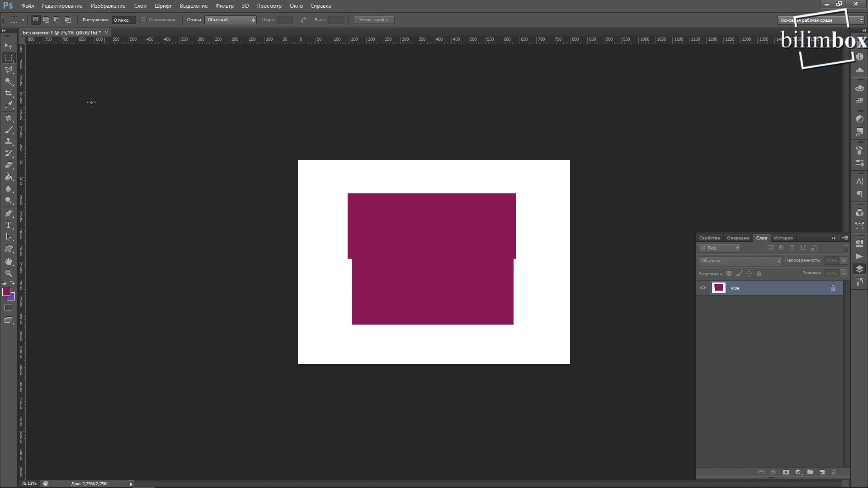
- Draw a rectangular selection around the upper part of the magenta shape, shift it slightly down and deselect it
{"action": "mouse_move", "coordinate": [336, 172]}
{"action": "left_mouse_down"}
{"action": "mouse_move", "coordinate": [462, 287]}
{"action": "mouse_move", "coordinate": [545, 300]}
{"action": "left_mouse_up"}
{"action": "left_click_drag", "start_coordinate": [428, 242], "coordinate": [425, 268]}
{"action": "left_click", "coordinate": [425, 269]}
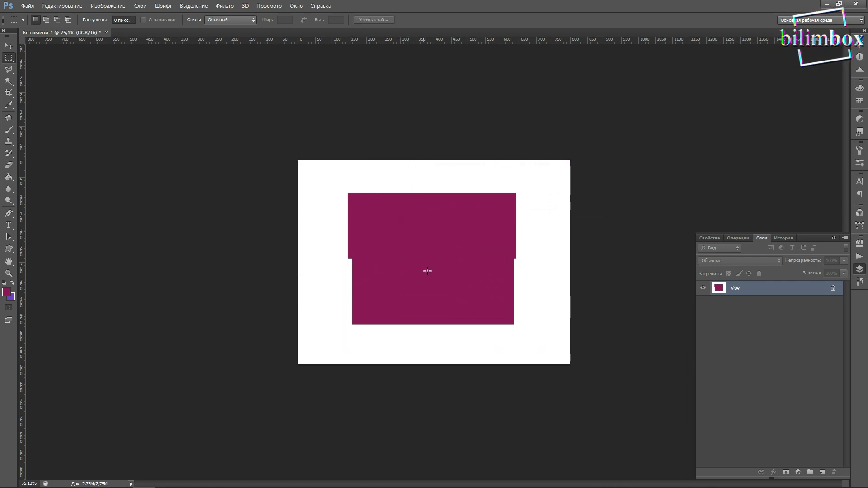
- Place domik_skazka_pejzazh_170255_1920x1080.jpg from the Downloads folder on the canvas and scale it proportionally to about 55.6% so it covers the canvas
{"action": "scroll", "coordinate": [428, 271], "scroll_direction": "down", "scroll_amount": 1}
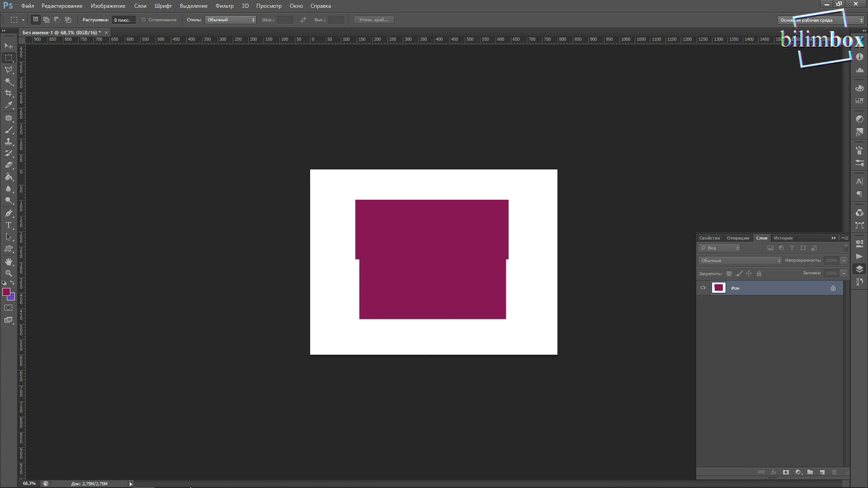
{"action": "mouse_move", "coordinate": [99, 483]}
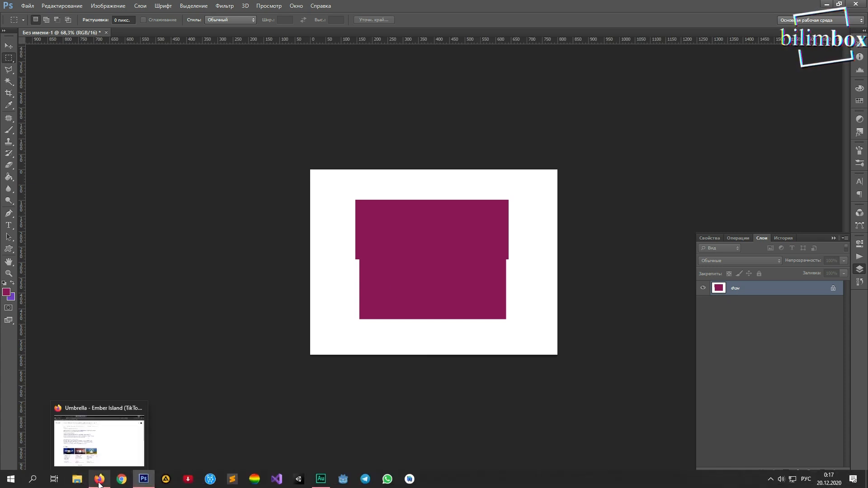
{"action": "left_click", "coordinate": [77, 479]}
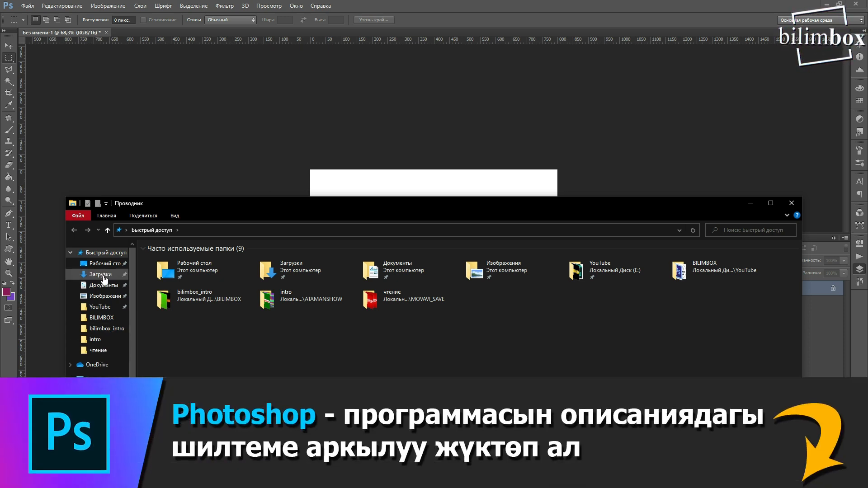
{"action": "left_click", "coordinate": [104, 278]}
{"action": "scroll", "coordinate": [333, 353], "scroll_direction": "down", "scroll_amount": 5}
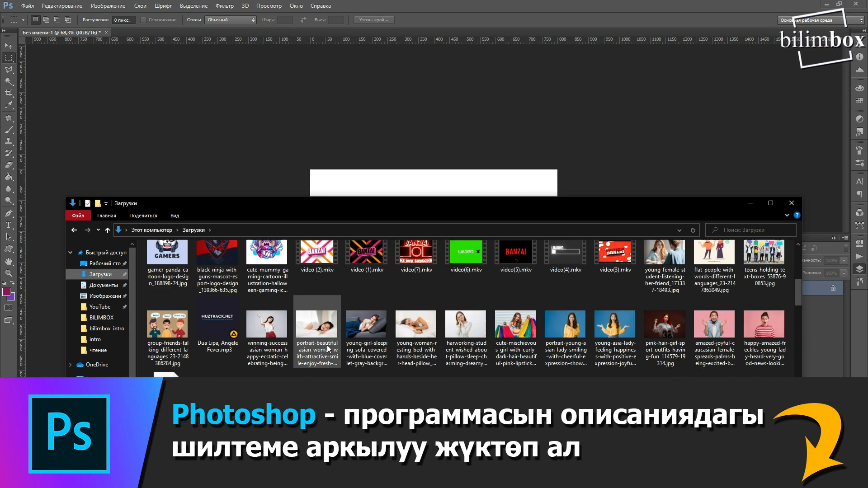
{"action": "scroll", "coordinate": [331, 351], "scroll_direction": "down", "scroll_amount": 5}
{"action": "scroll", "coordinate": [330, 351], "scroll_direction": "down", "scroll_amount": 5}
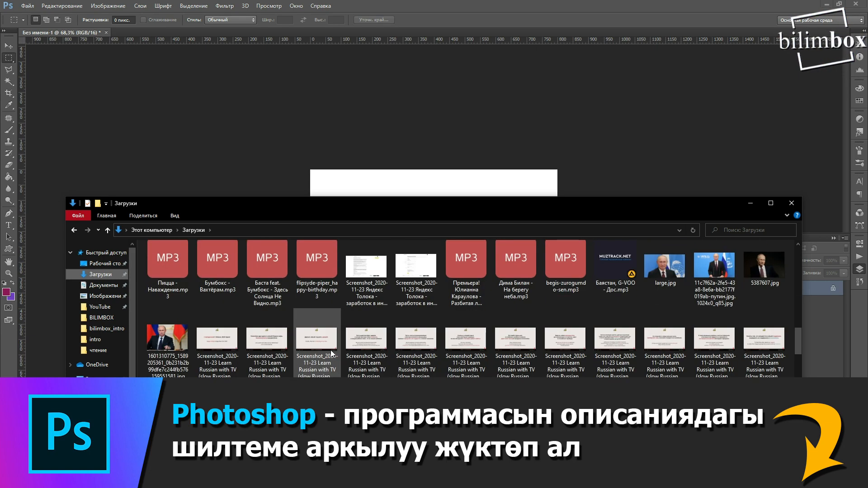
{"action": "scroll", "coordinate": [333, 354], "scroll_direction": "down", "scroll_amount": 5}
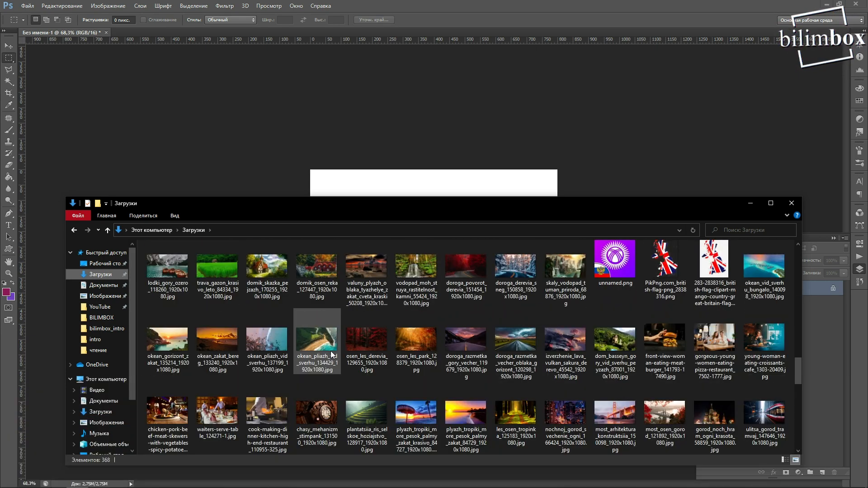
{"action": "left_click_drag", "start_coordinate": [284, 269], "coordinate": [393, 186]}
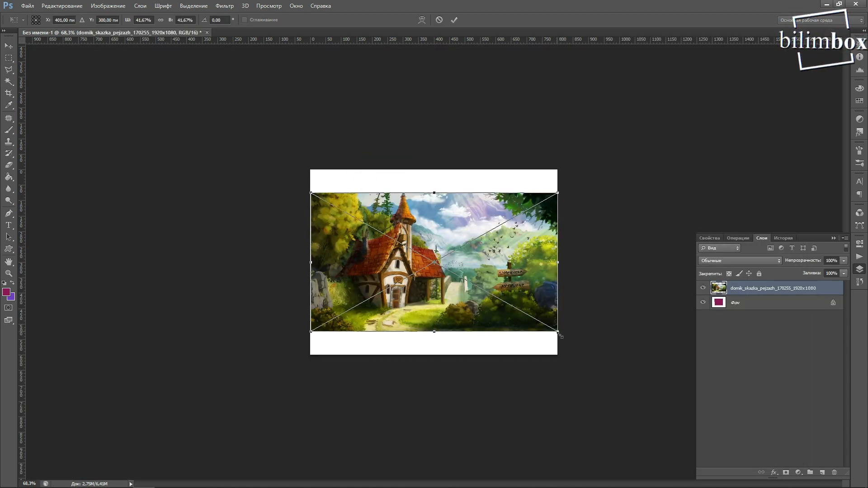
{"action": "left_click_drag", "start_coordinate": [560, 336], "coordinate": [599, 358]}
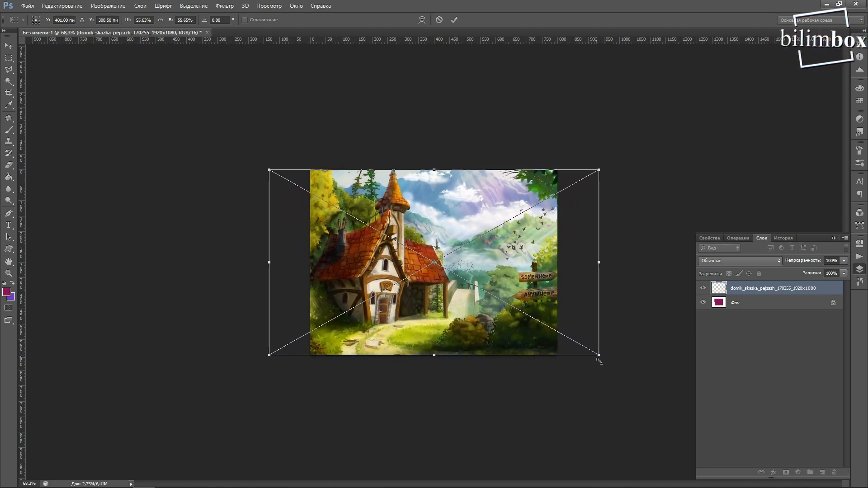
{"action": "left_click", "coordinate": [454, 20]}
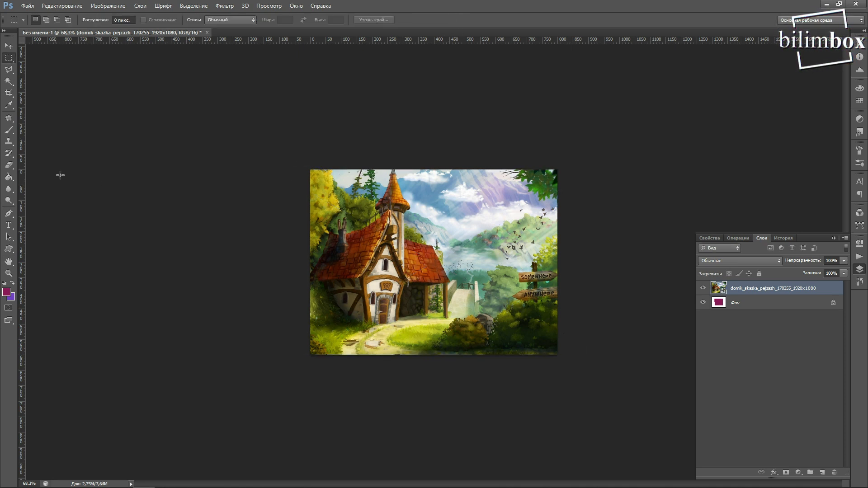
- Copy a rectangular selection of the house picture, inset from the canvas edges, to a new layer and hide the original picture layer
{"action": "left_click_drag", "start_coordinate": [336, 190], "coordinate": [537, 339]}
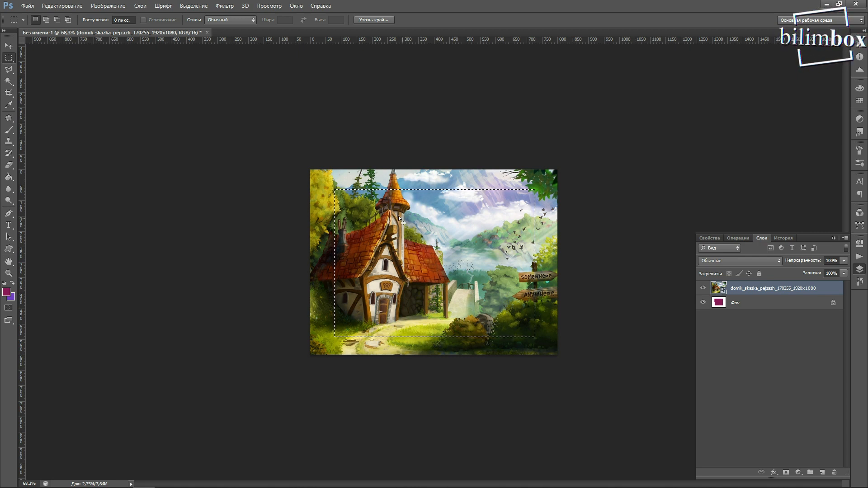
{"action": "right_click", "coordinate": [414, 250]}
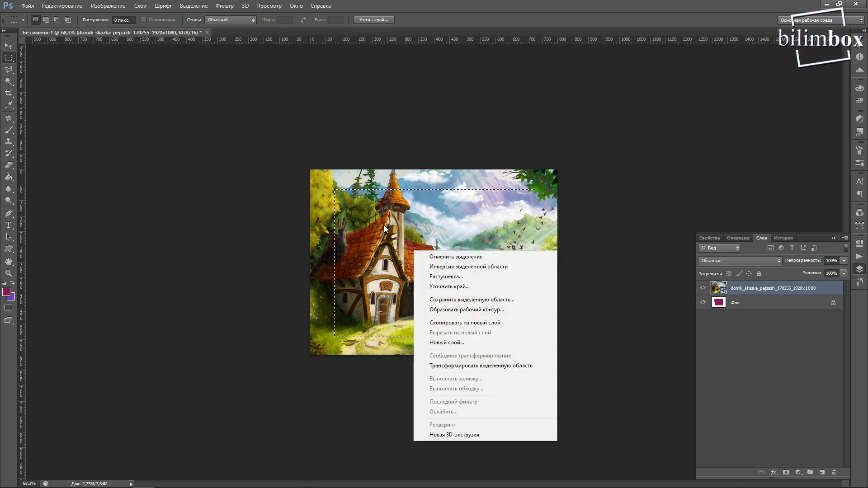
{"action": "left_click", "coordinate": [474, 323]}
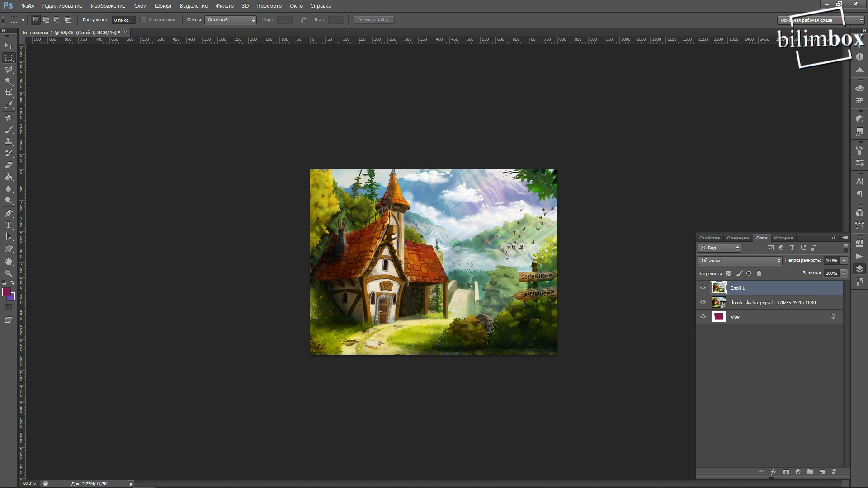
{"action": "left_click", "coordinate": [703, 303]}
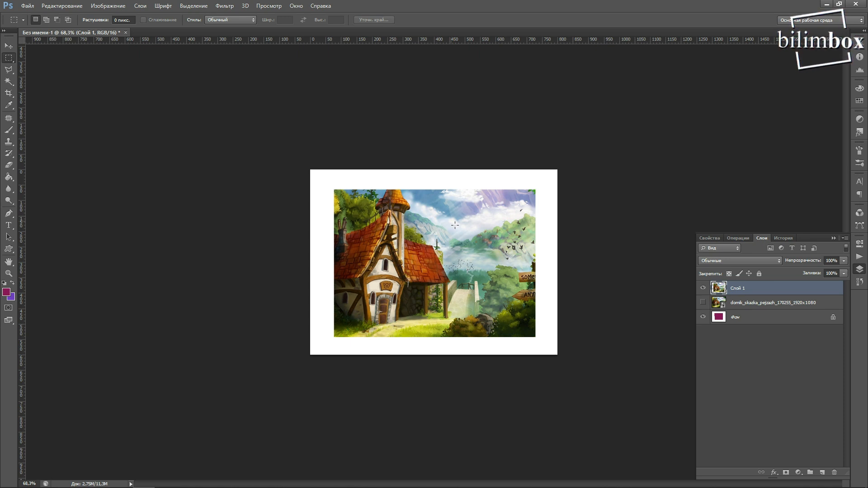
- Select the right-hand part of the copied picture with a rectangular marquee and delete it from the layer
{"action": "left_click_drag", "start_coordinate": [443, 175], "coordinate": [565, 359]}
{"action": "left_click_drag", "start_coordinate": [493, 269], "coordinate": [511, 267]}
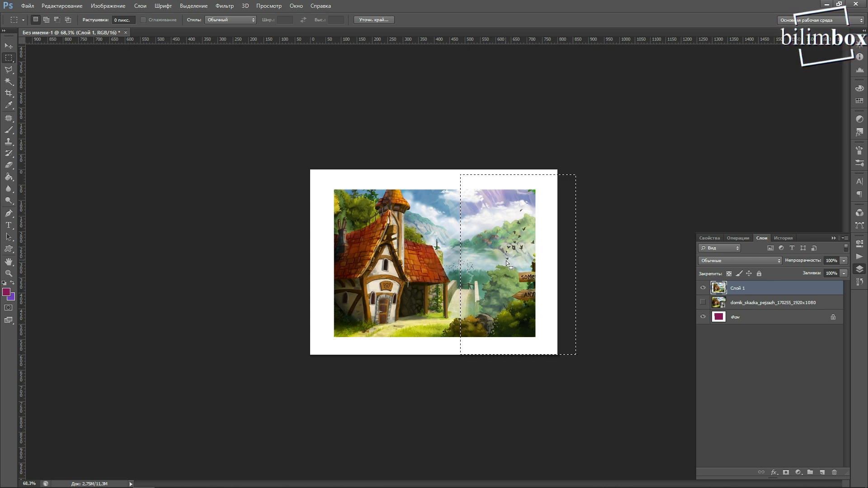
{"action": "key", "text": "Delete"}
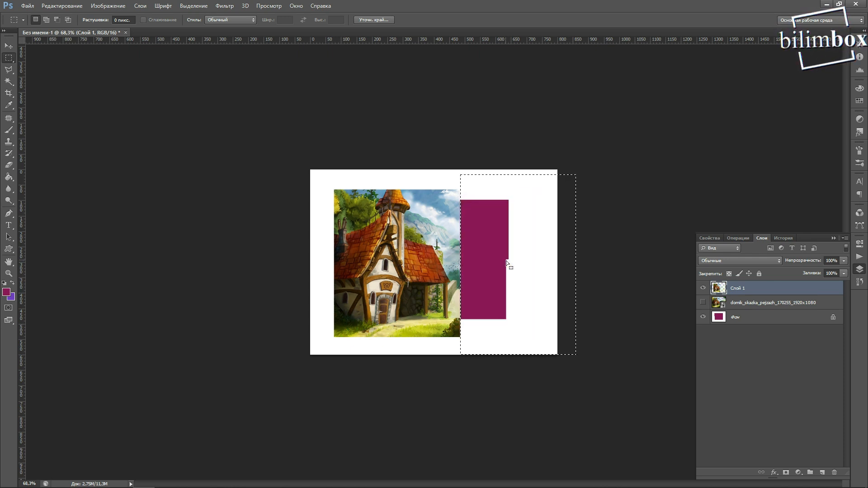
- Move the rectangular selection over the remaining parts of the copied house picture, delete them and clear the selection
{"action": "left_click_drag", "start_coordinate": [522, 257], "coordinate": [392, 261]}
{"action": "key", "text": "Delete"}
{"action": "key", "text": "Delete"}
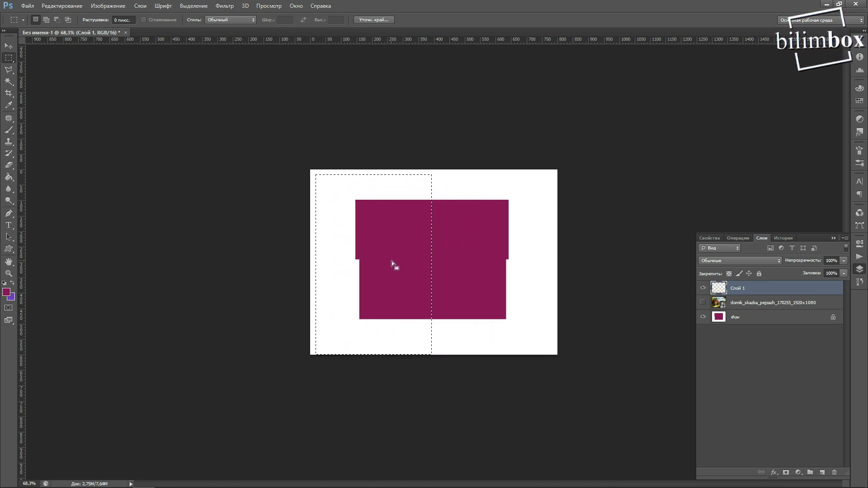
{"action": "key", "text": "ctrl+d"}
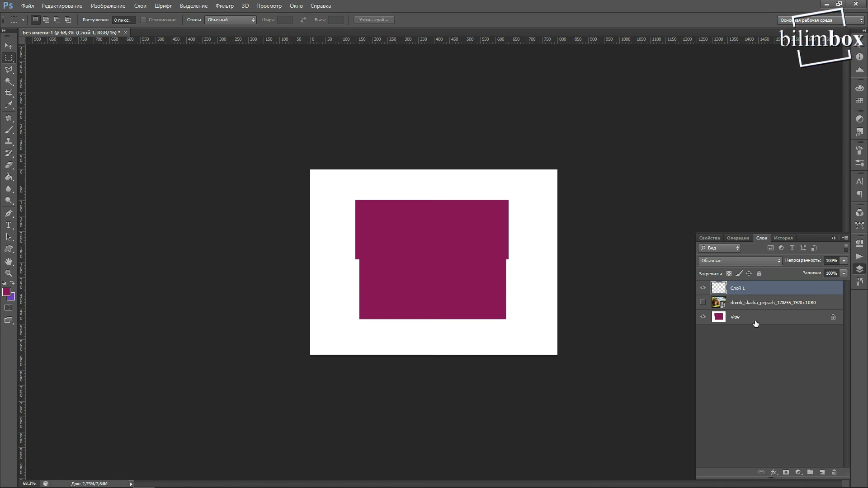
- Show the original house picture layer and draw a rectangular selection inset from the canvas edges
{"action": "left_click", "coordinate": [704, 303]}
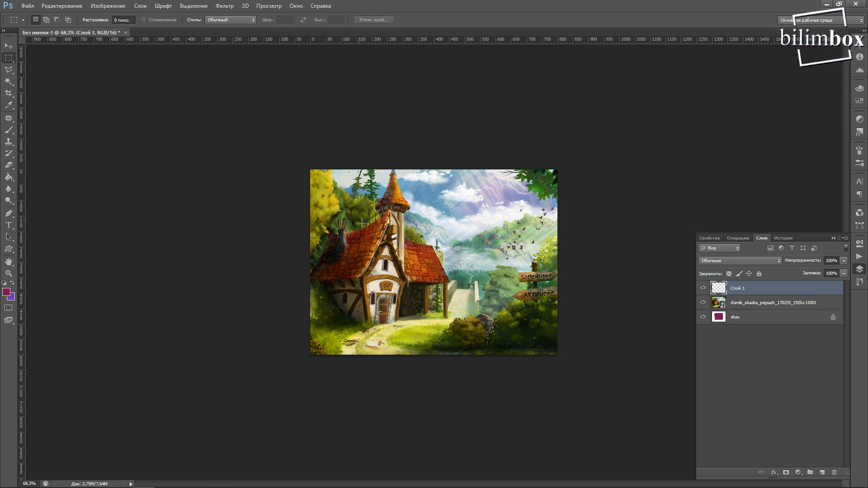
{"action": "left_click_drag", "start_coordinate": [294, 137], "coordinate": [350, 282]}
{"action": "left_click_drag", "start_coordinate": [333, 186], "coordinate": [538, 339]}
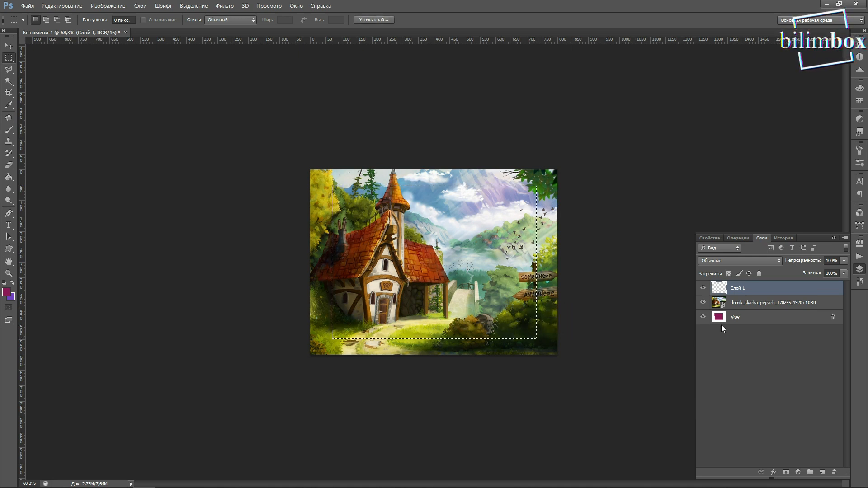
- Rasterize the domik_skazka_pejzazh_170255_1920x1080 layer and delete the selected area from it
{"action": "left_click", "coordinate": [748, 305]}
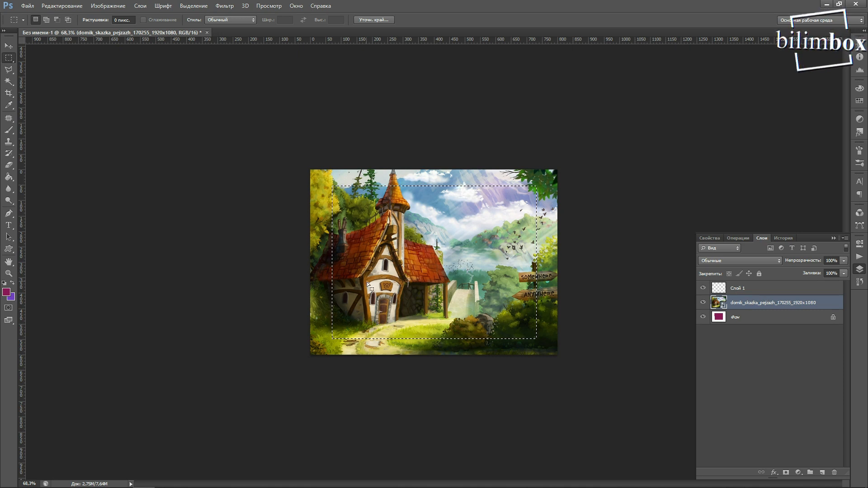
{"action": "key", "text": "Delete"}
{"action": "left_click", "coordinate": [392, 187]}
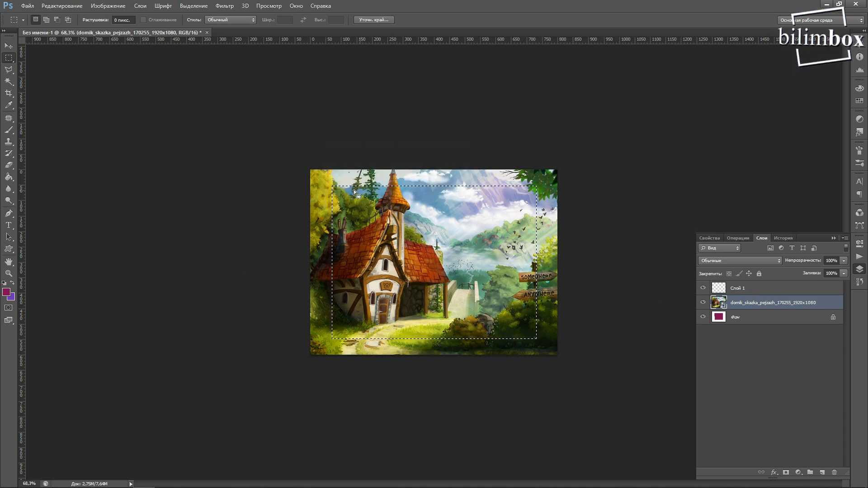
{"action": "key", "text": "g"}
{"action": "left_click", "coordinate": [411, 253]}
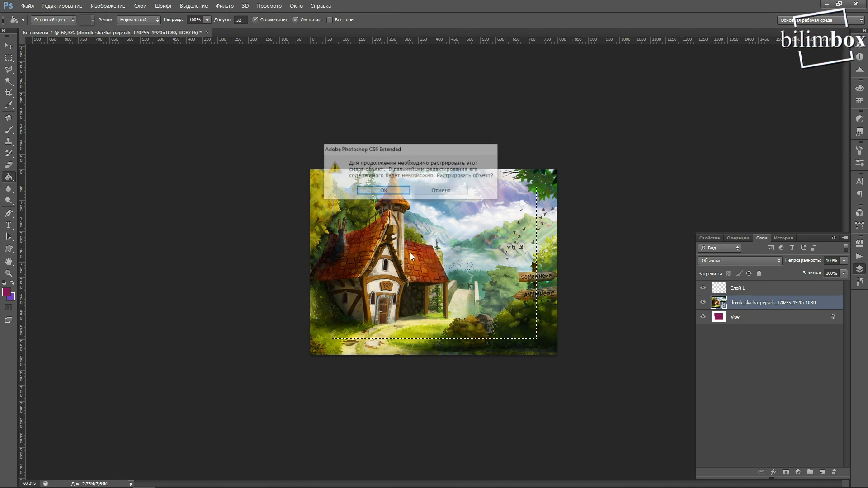
{"action": "left_click", "coordinate": [397, 195]}
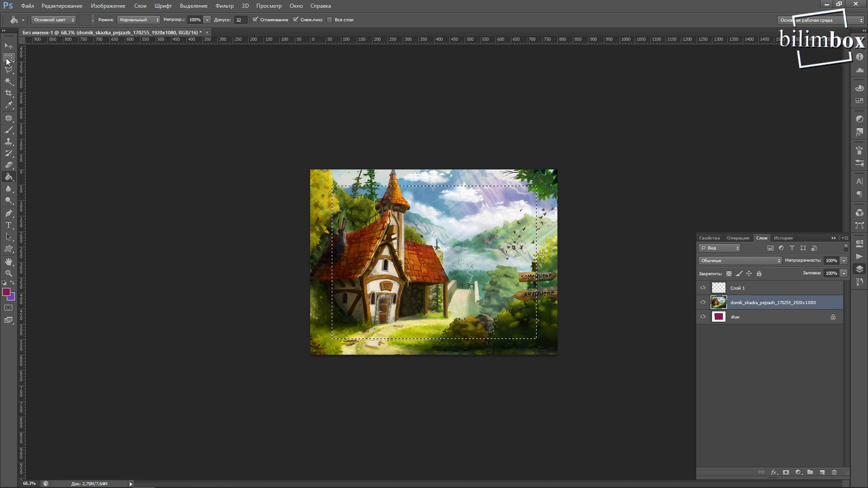
{"action": "key", "text": "Delete"}
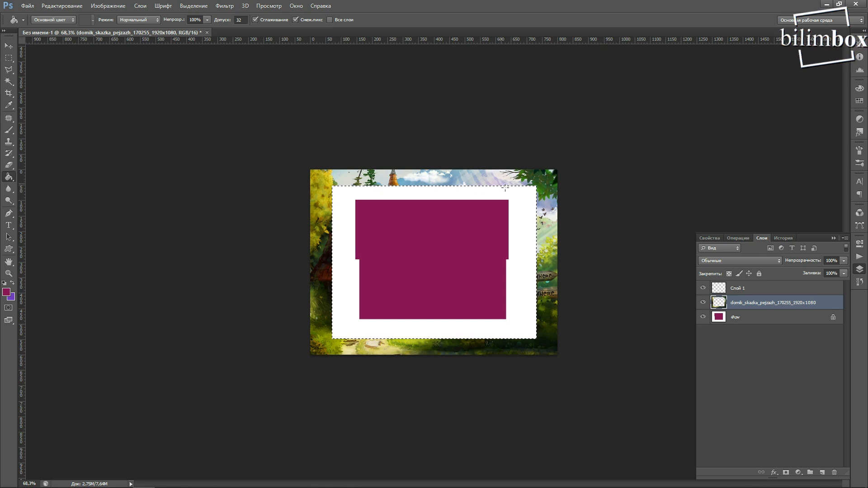
- Revert the document history to the state right after the house picture was placed
{"action": "left_click", "coordinate": [788, 239]}
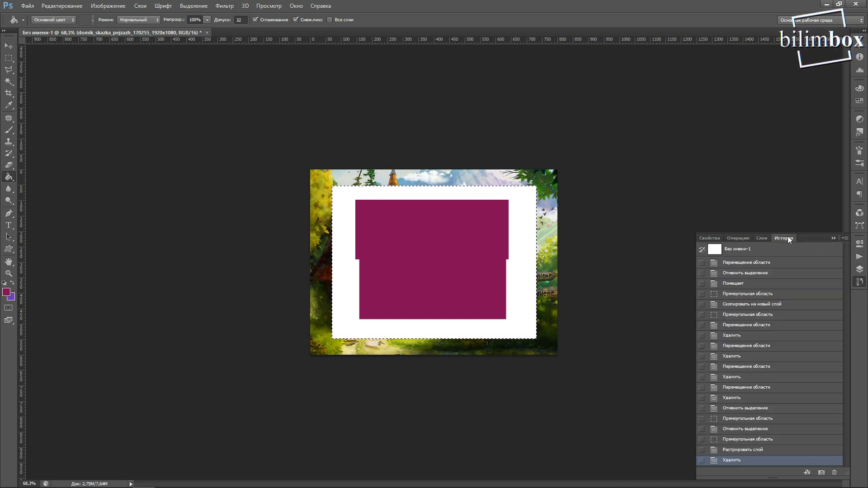
{"action": "left_click", "coordinate": [757, 439]}
{"action": "left_click", "coordinate": [749, 419]}
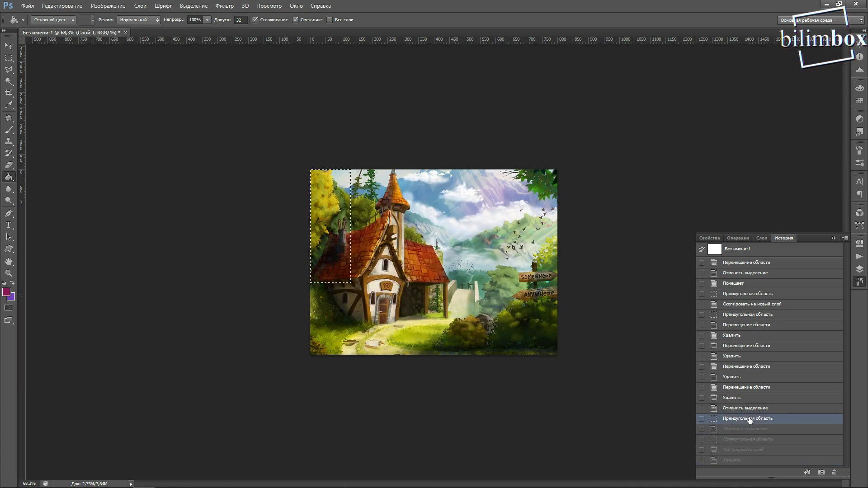
{"action": "left_click", "coordinate": [735, 335]}
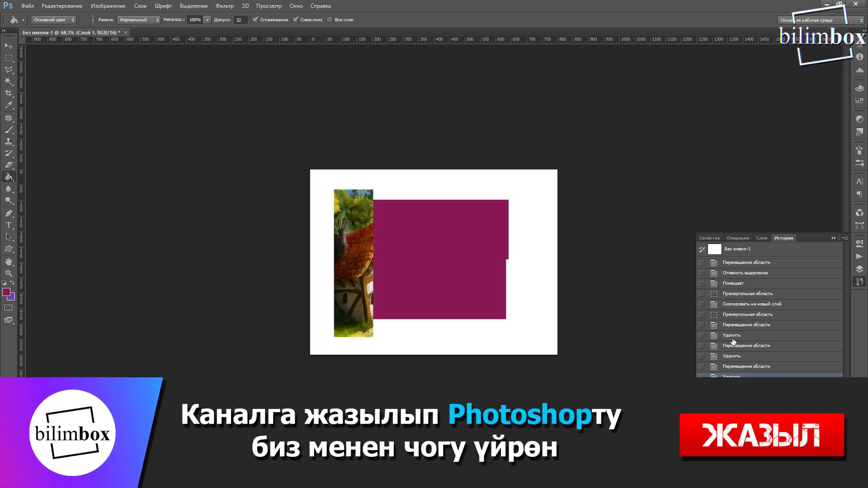
{"action": "left_click", "coordinate": [739, 284]}
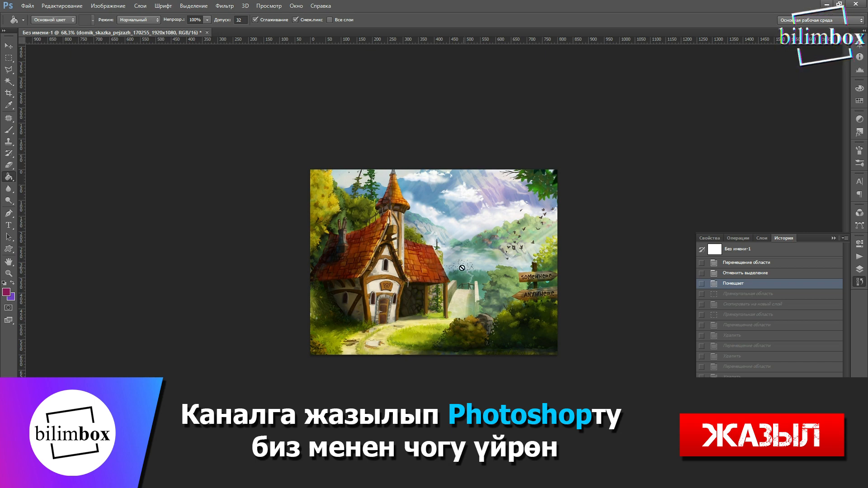
{"action": "left_click", "coordinate": [762, 238]}
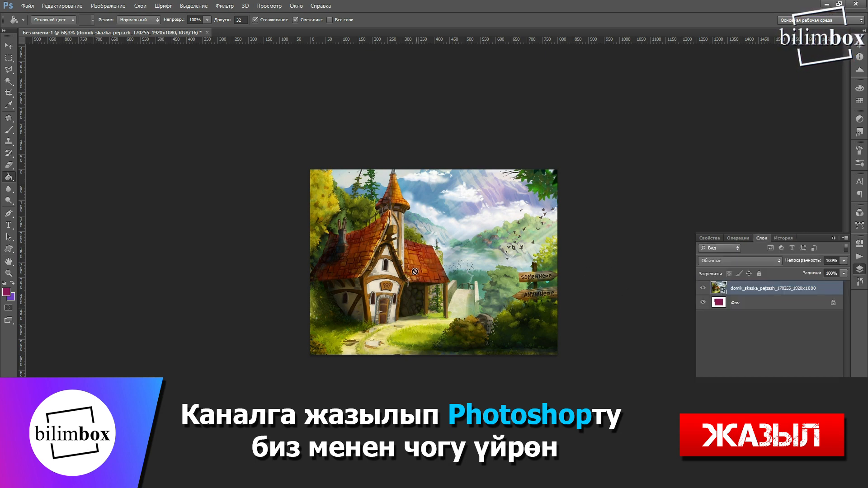
- Draw a circular selection with the Elliptical Marquee tool and position it around the house
{"action": "scroll", "coordinate": [414, 271], "scroll_direction": "down", "scroll_amount": 1}
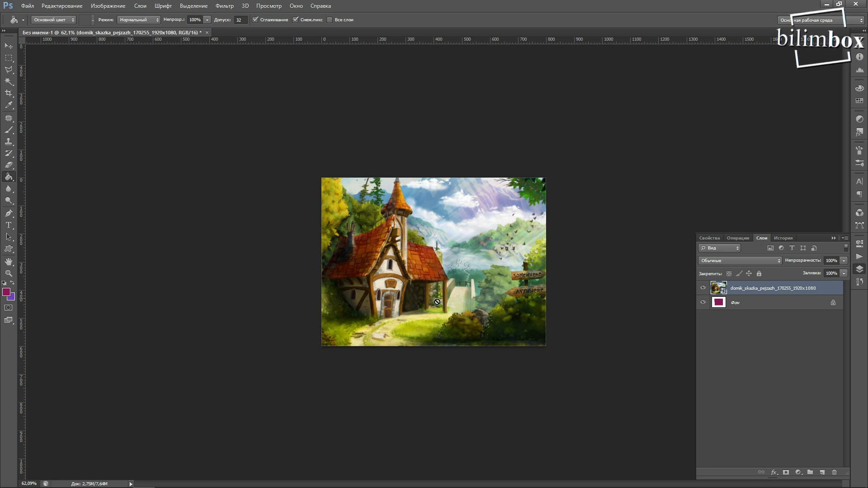
{"action": "left_click", "coordinate": [8, 59]}
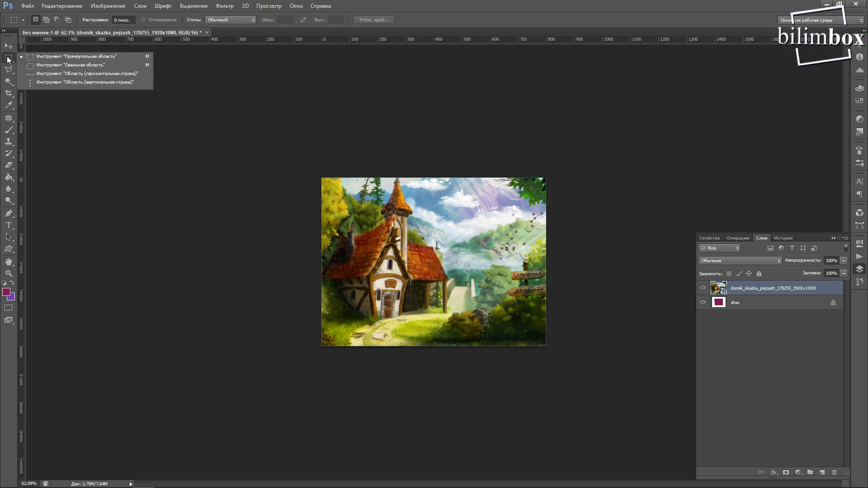
{"action": "left_click", "coordinate": [41, 66]}
{"action": "mouse_move", "coordinate": [371, 205]}
{"action": "left_mouse_down"}
{"action": "mouse_move", "coordinate": [471, 278]}
{"action": "mouse_move", "coordinate": [419, 310]}
{"action": "mouse_move", "coordinate": [492, 315]}
{"action": "mouse_move", "coordinate": [385, 211]}
{"action": "mouse_move", "coordinate": [508, 314]}
{"action": "mouse_move", "coordinate": [449, 291]}
{"action": "mouse_move", "coordinate": [475, 323]}
{"action": "mouse_move", "coordinate": [357, 198]}
{"action": "mouse_move", "coordinate": [486, 315]}
{"action": "left_mouse_up"}
{"action": "left_click", "coordinate": [370, 201]}
{"action": "left_click_drag", "start_coordinate": [409, 256], "coordinate": [422, 270]}
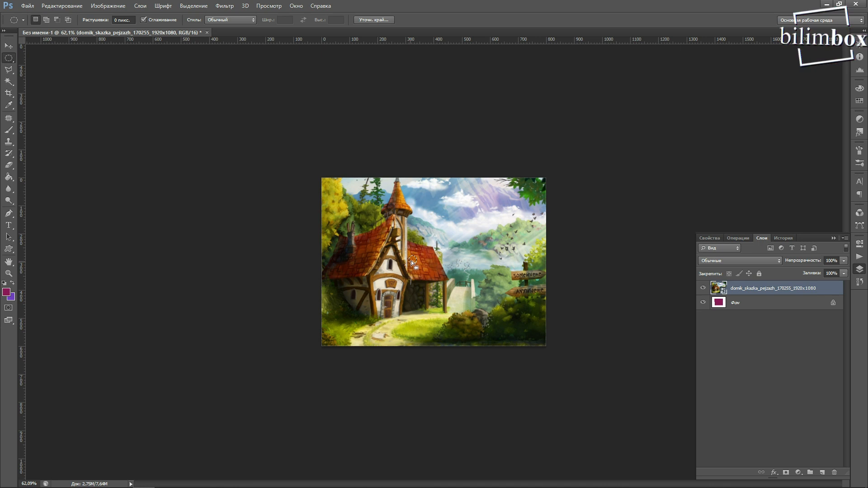
{"action": "left_click_drag", "start_coordinate": [372, 193], "coordinate": [536, 343]}
{"action": "key", "text": "shift"}
{"action": "mouse_move", "coordinate": [452, 275]}
{"action": "left_mouse_down"}
{"action": "mouse_move", "coordinate": [467, 276]}
{"action": "mouse_move", "coordinate": [444, 280]}
{"action": "left_mouse_up"}
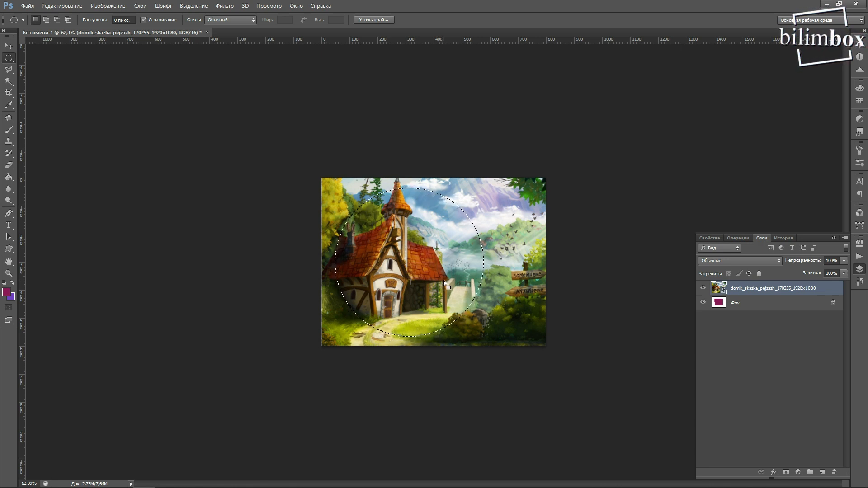
{"action": "mouse_move", "coordinate": [424, 247]}
{"action": "left_mouse_down"}
{"action": "mouse_move", "coordinate": [432, 244]}
{"action": "mouse_move", "coordinate": [432, 262]}
{"action": "mouse_move", "coordinate": [413, 245]}
{"action": "left_mouse_up"}
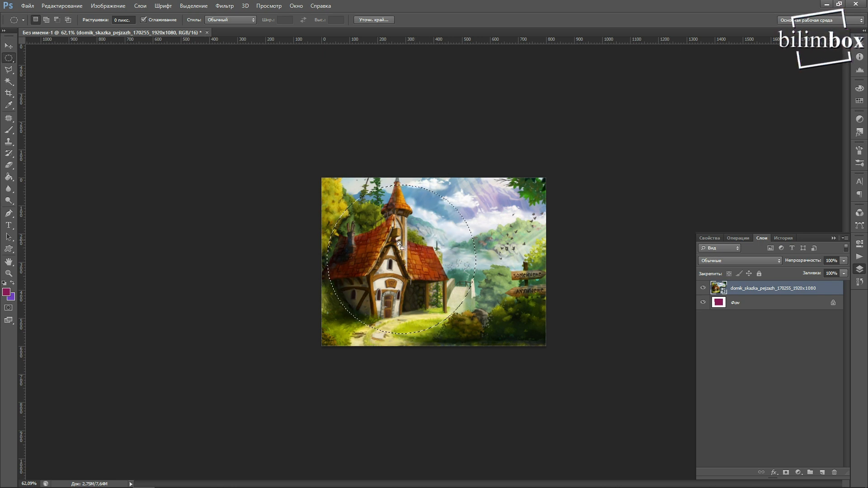
- Copy the circular selection to a new layer with the other layers hidden, and move the copy to the canvas centre
{"action": "right_click", "coordinate": [401, 254]}
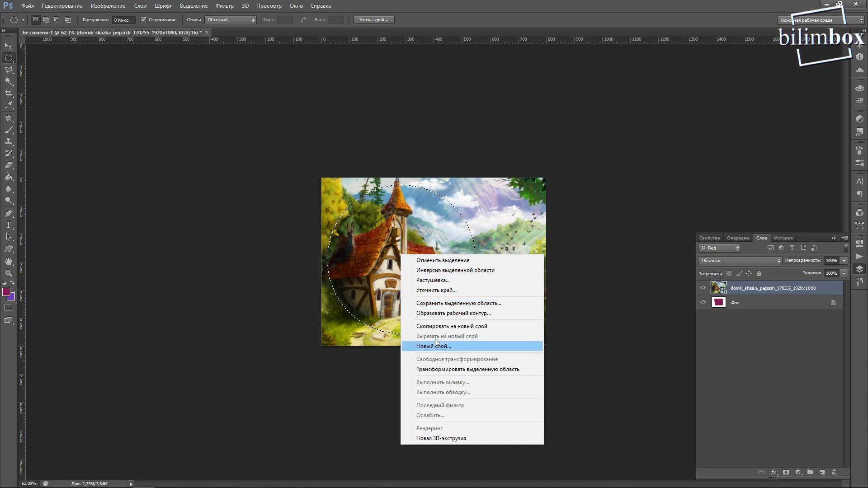
{"action": "left_click", "coordinate": [439, 327]}
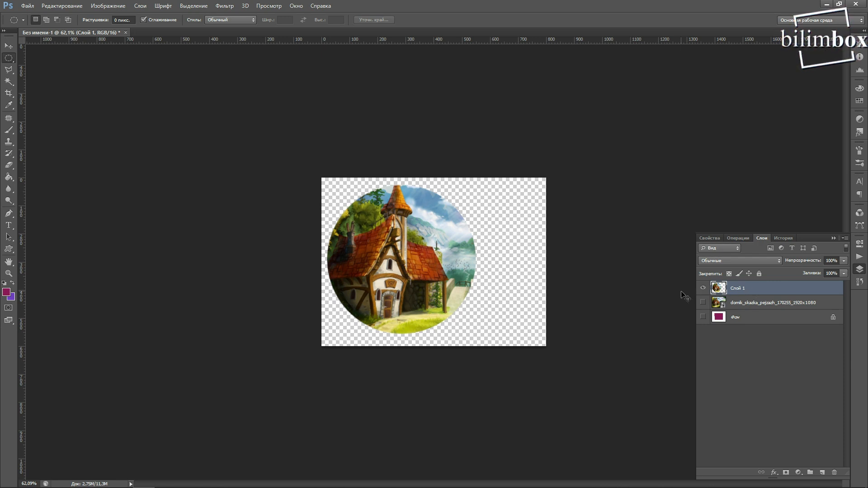
{"action": "key", "text": "ctrl+t"}
{"action": "left_click_drag", "start_coordinate": [439, 266], "coordinate": [473, 265]}
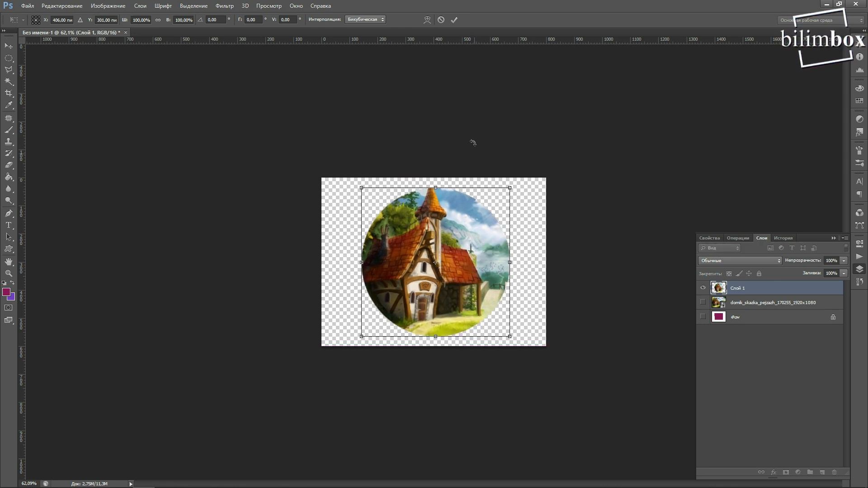
{"action": "left_click", "coordinate": [454, 19]}
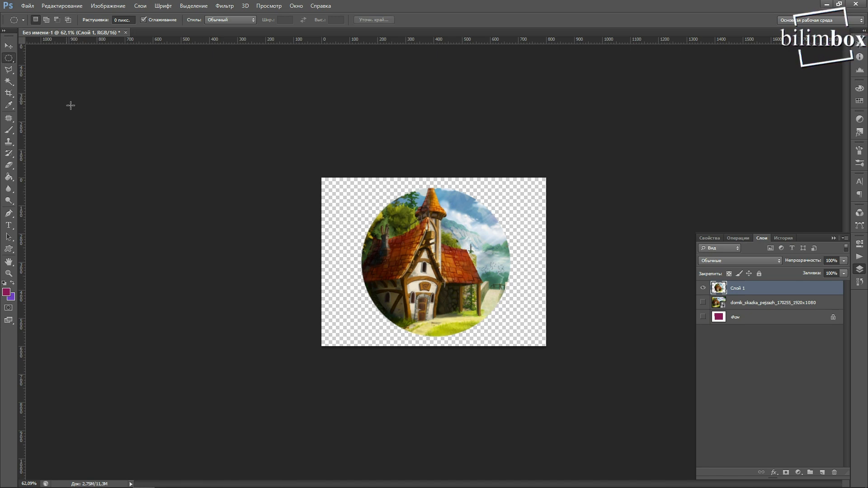
- Place a horizontal row selection across the upper part of the round picture with the Single Row Marquee tool
{"action": "right_click", "coordinate": [9, 58]}
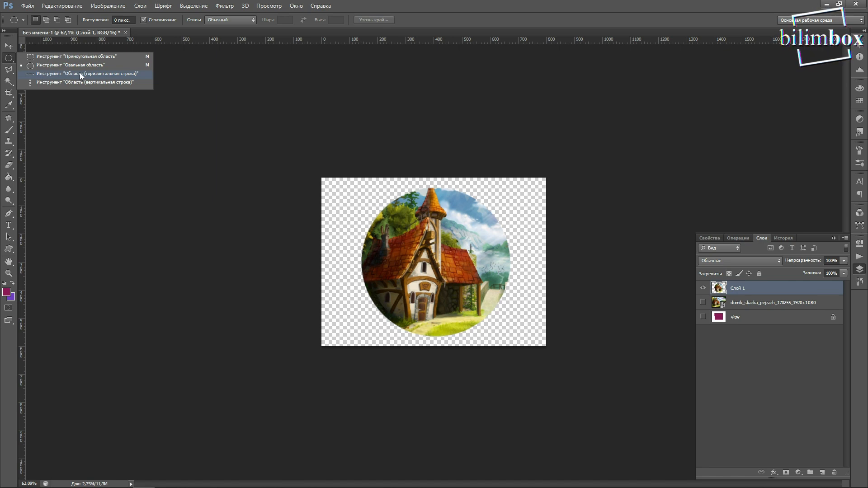
{"action": "left_click", "coordinate": [45, 76]}
{"action": "left_click_drag", "start_coordinate": [335, 183], "coordinate": [505, 296]}
{"action": "left_click", "coordinate": [380, 273]}
{"action": "left_click", "coordinate": [429, 254]}
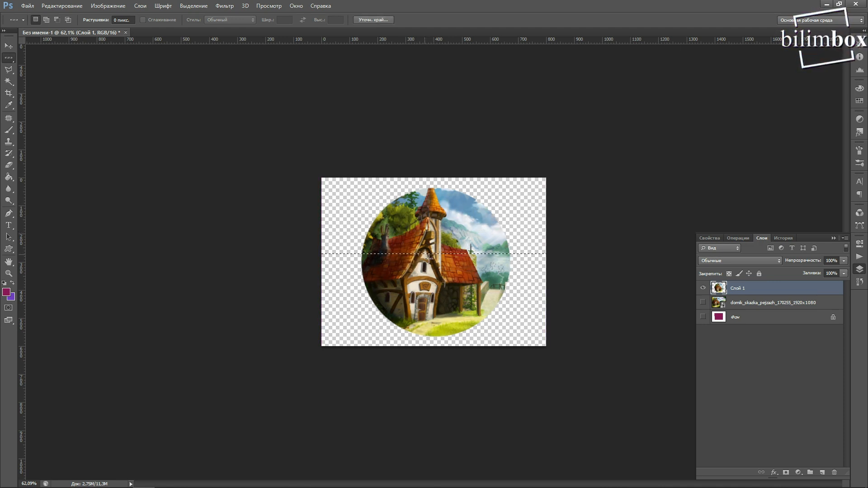
{"action": "left_click_drag", "start_coordinate": [380, 234], "coordinate": [372, 208]}
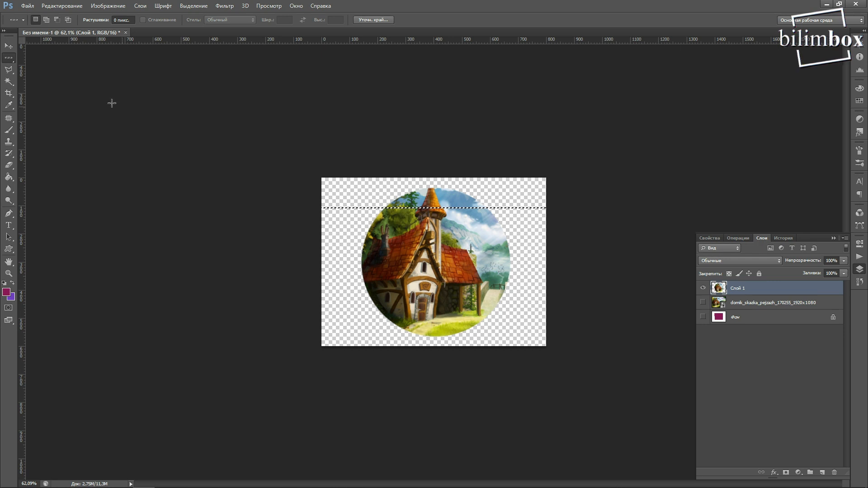
- Draw trial selections over the round picture with the Elliptical Marquee tool and clear them
{"action": "right_click", "coordinate": [8, 58]}
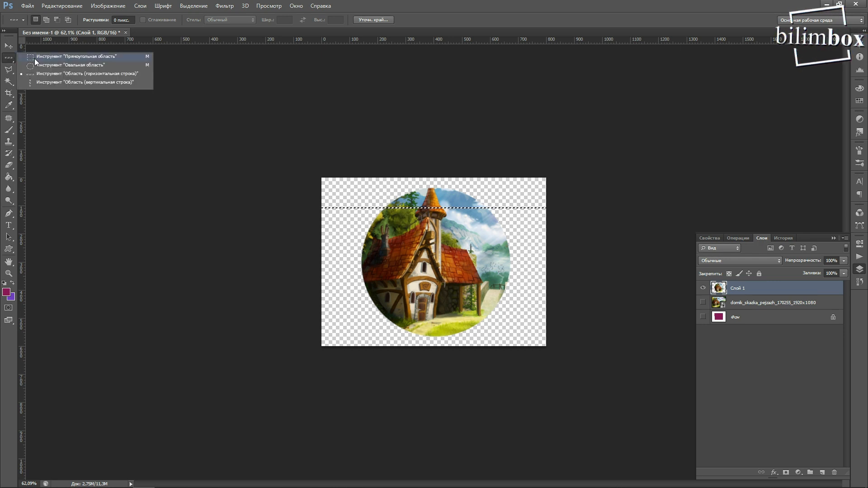
{"action": "left_click", "coordinate": [83, 56]}
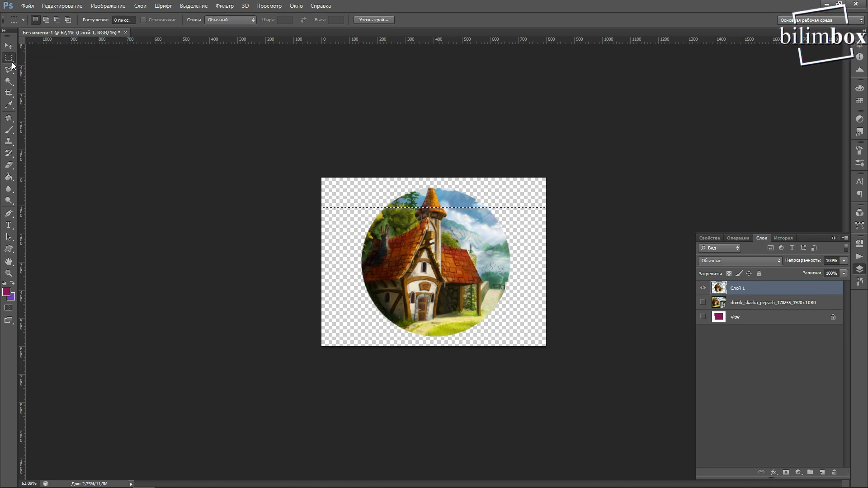
{"action": "right_click", "coordinate": [9, 63]}
{"action": "left_click", "coordinate": [60, 66]}
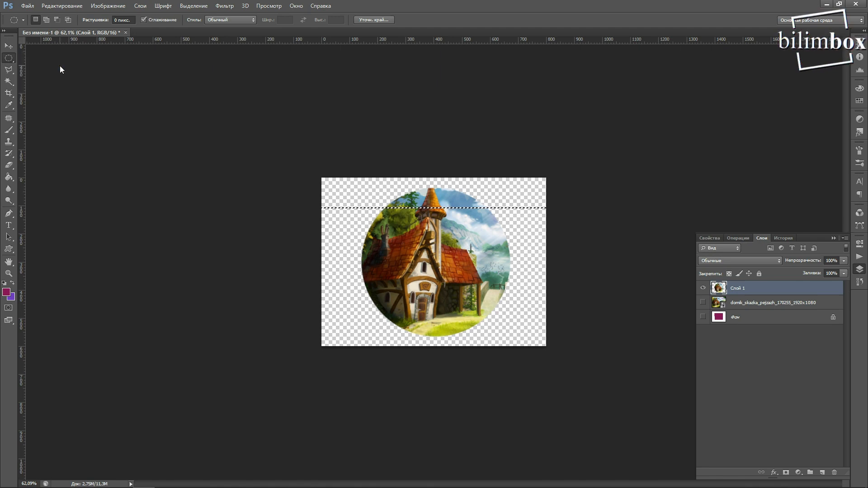
{"action": "left_click_drag", "start_coordinate": [380, 197], "coordinate": [419, 248]}
{"action": "left_click_drag", "start_coordinate": [433, 208], "coordinate": [508, 286]}
{"action": "left_click", "coordinate": [492, 252]}
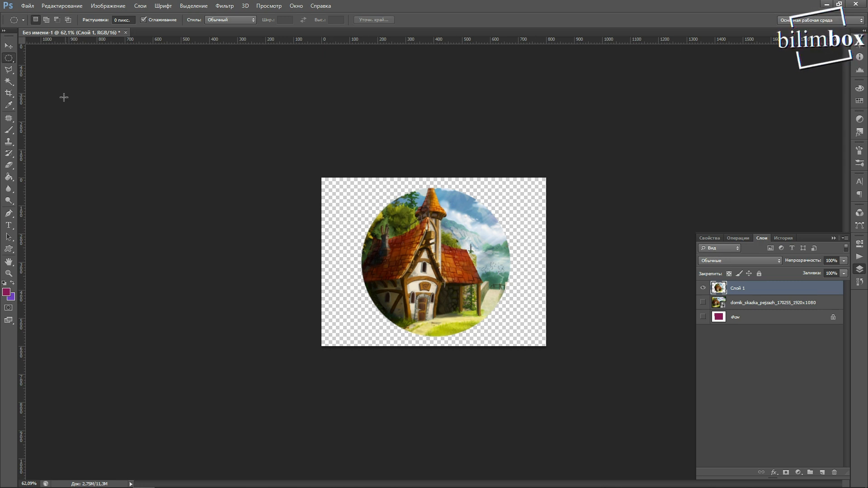
- Draw a square selection over the round picture with the Rectangular Marquee tool and shift it up
{"action": "left_click_drag", "start_coordinate": [9, 58], "coordinate": [35, 57]}
{"action": "left_click_drag", "start_coordinate": [382, 221], "coordinate": [543, 337]}
{"action": "left_click_drag", "start_coordinate": [440, 278], "coordinate": [441, 250]}
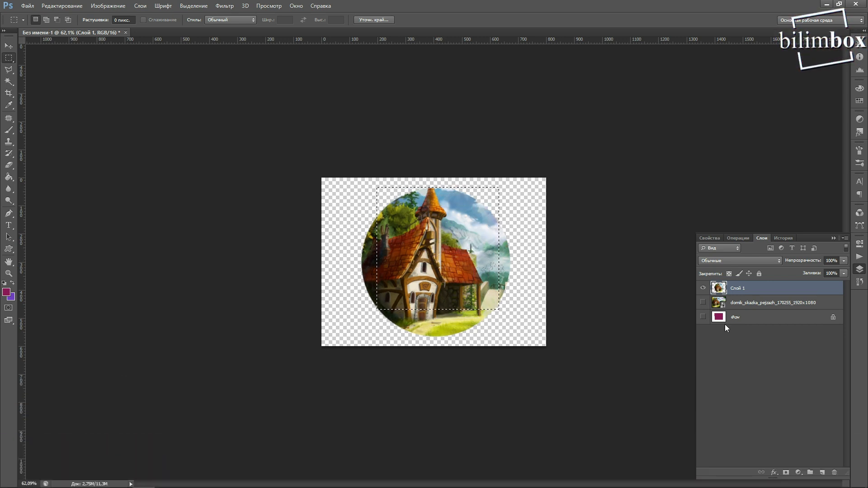
- Hide the round picture layer and add a new empty layer, shifting the square selection slightly down and left
{"action": "left_click", "coordinate": [705, 288]}
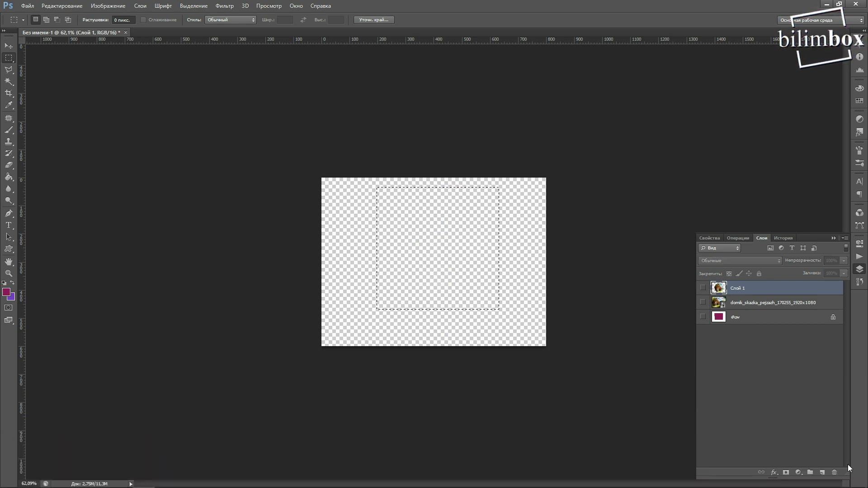
{"action": "left_click", "coordinate": [823, 473]}
{"action": "left_click_drag", "start_coordinate": [465, 243], "coordinate": [455, 258]}
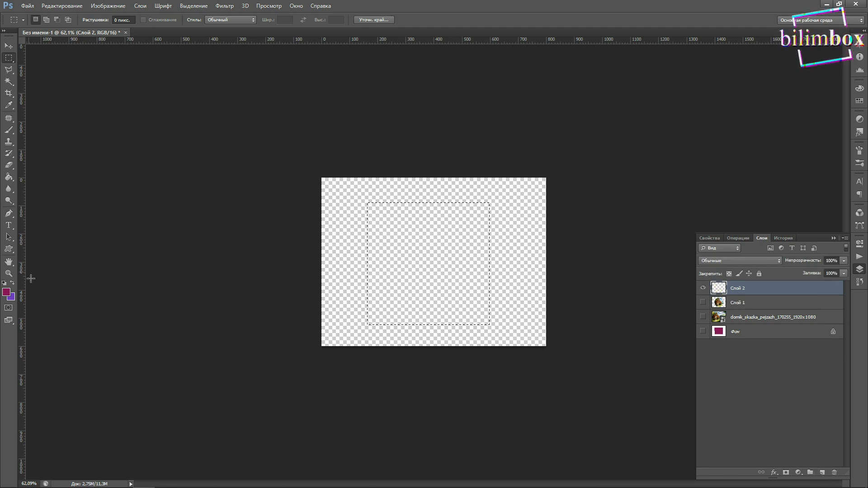
- Fill the square selection on the new layer with the purple background colour and deselect it
{"action": "left_click", "coordinate": [12, 282]}
{"action": "left_click", "coordinate": [9, 177]}
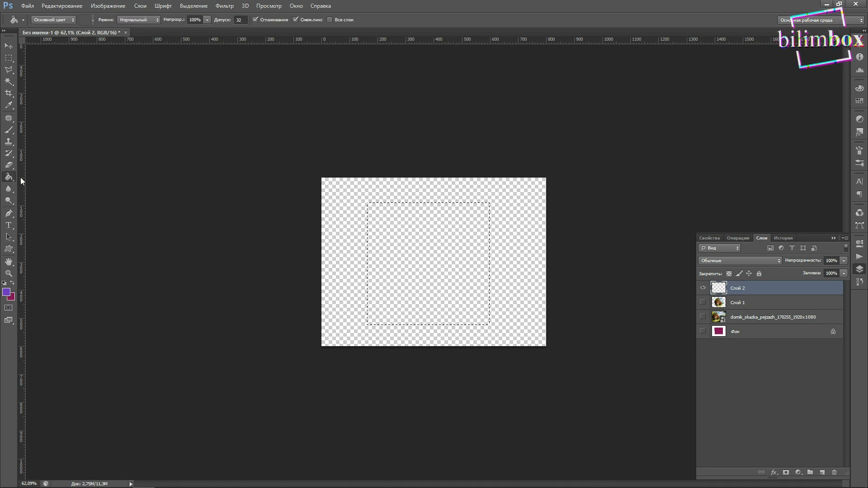
{"action": "left_click", "coordinate": [408, 252]}
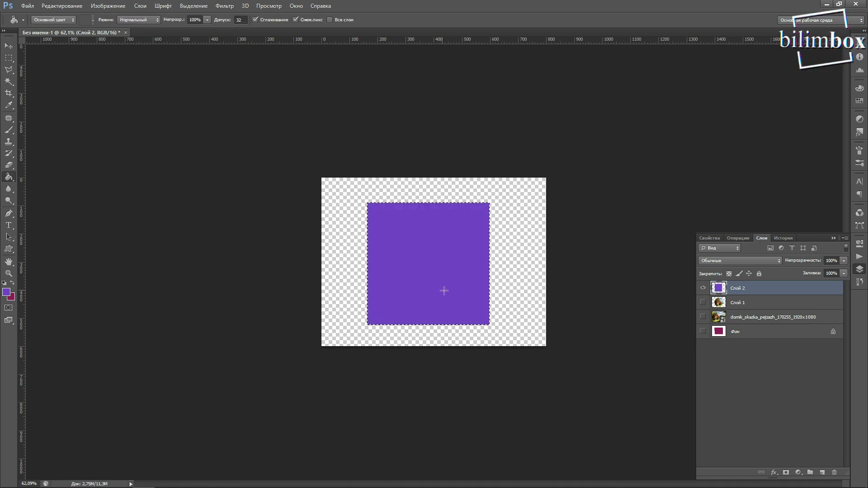
{"action": "left_click", "coordinate": [8, 57]}
{"action": "left_click", "coordinate": [510, 204]}
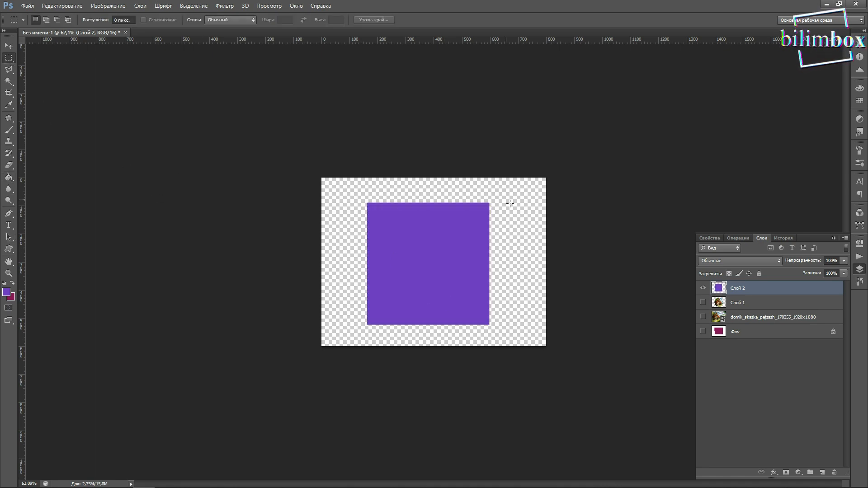